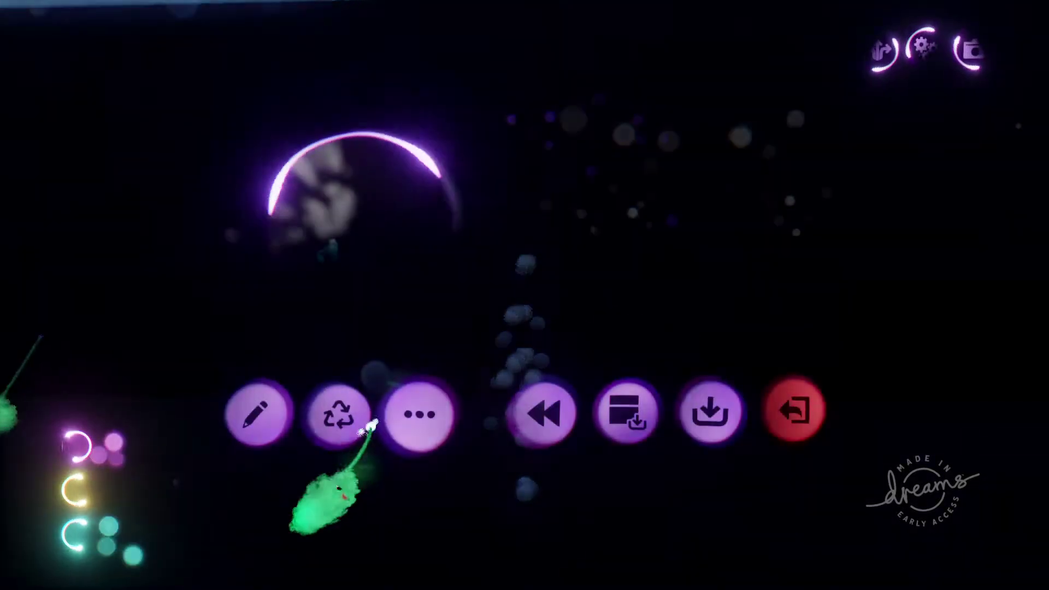
{"action": "left_click", "coordinate": [257, 416]}
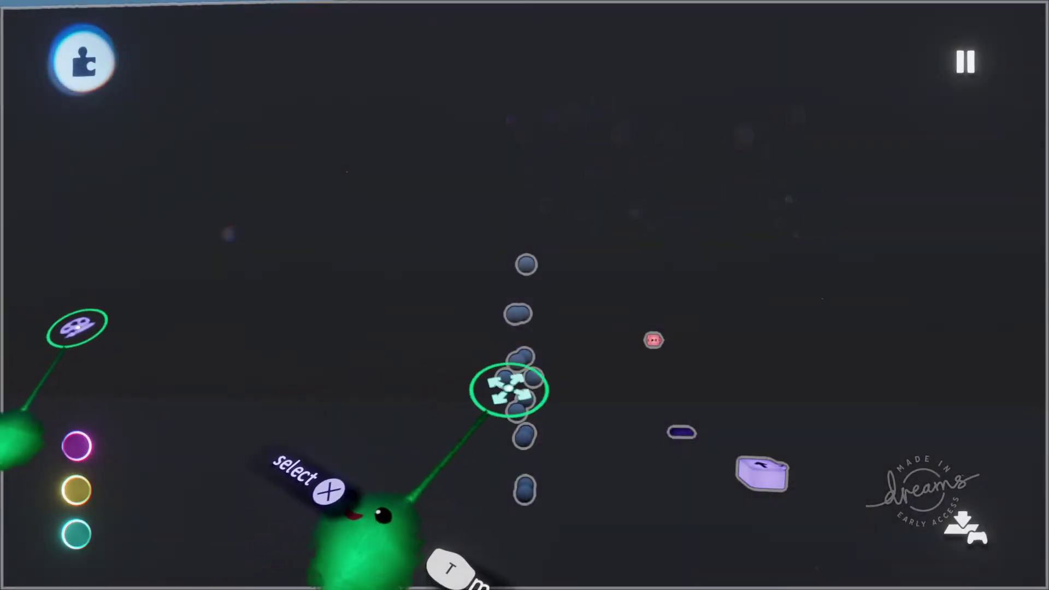
{"action": "left_click_drag", "start_coordinate": [466, 403], "coordinate": [425, 366]}
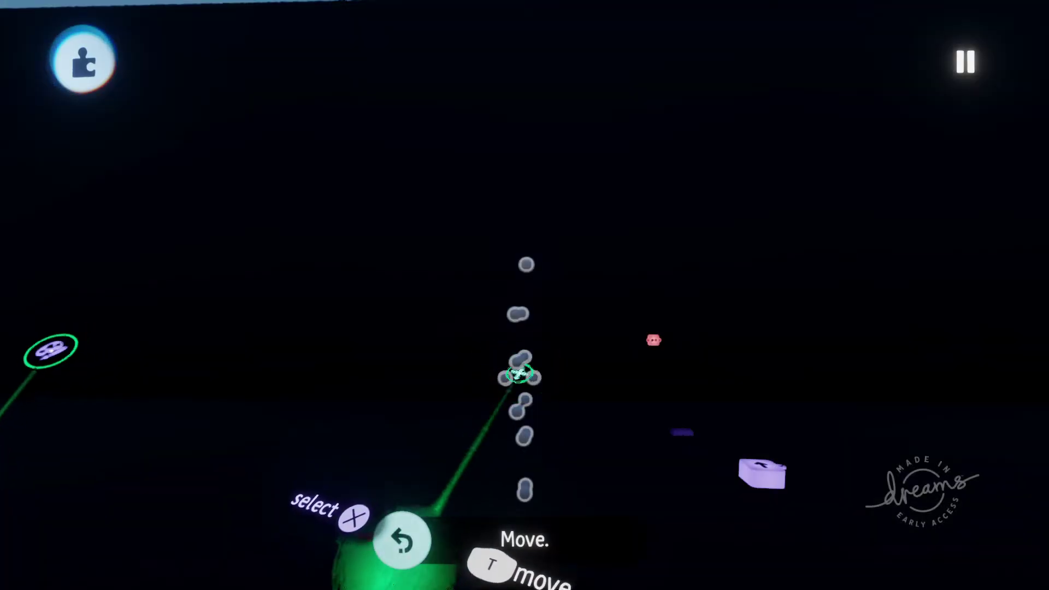
{"action": "left_click_drag", "start_coordinate": [520, 375], "coordinate": [435, 78]}
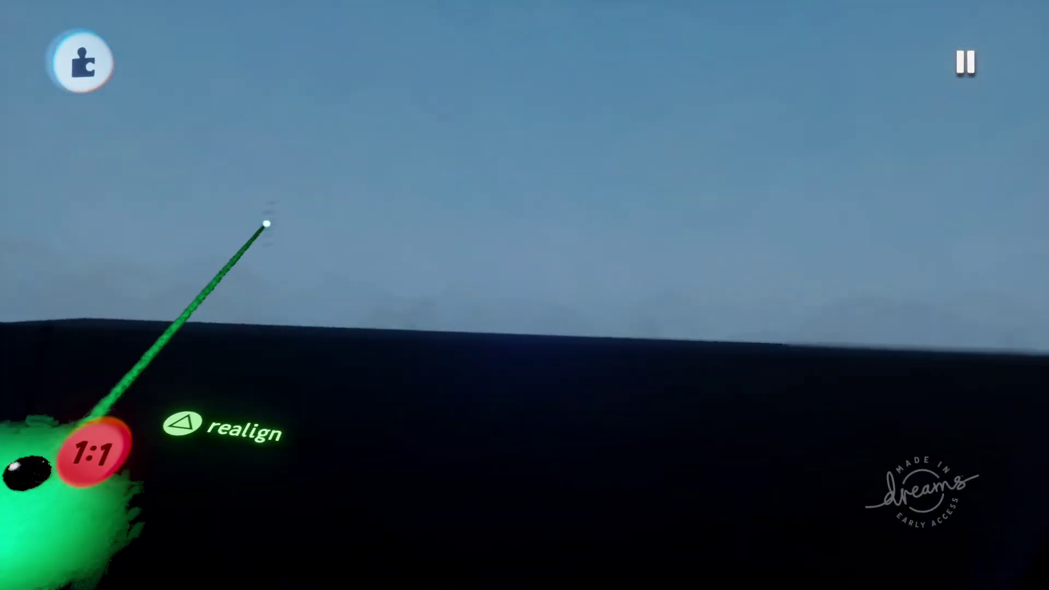
{"action": "mouse_move", "coordinate": [435, 79]}
{"action": "left_mouse_down"}
{"action": "mouse_move", "coordinate": [286, 343]}
{"action": "mouse_move", "coordinate": [440, 347]}
{"action": "mouse_move", "coordinate": [413, 403]}
{"action": "left_mouse_up"}
{"action": "middle_click_drag", "start_coordinate": [413, 403], "coordinate": [257, 344]}
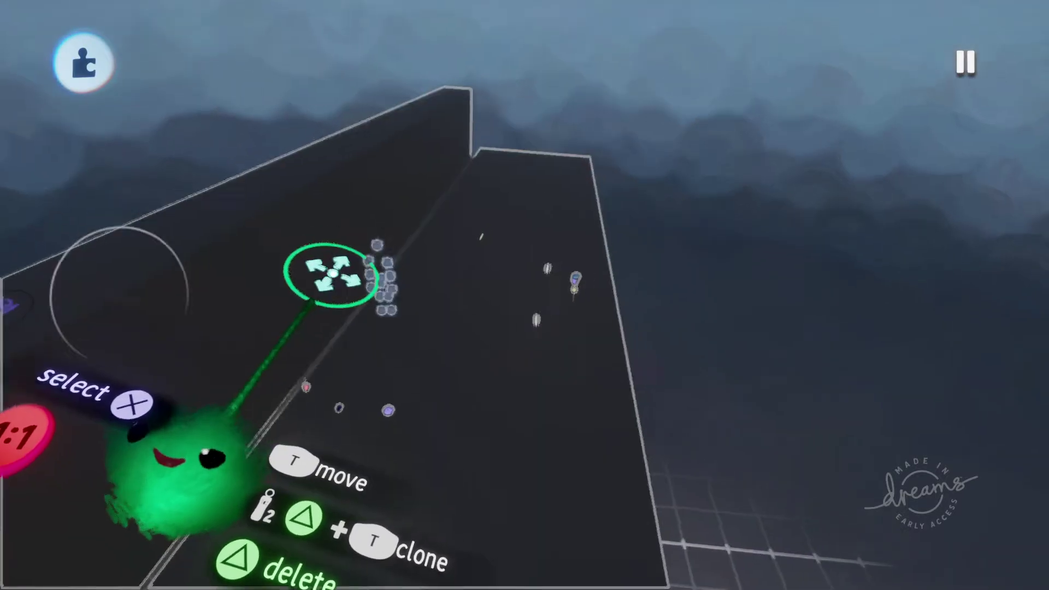
{"action": "middle_click_drag", "start_coordinate": [332, 275], "coordinate": [482, 257]}
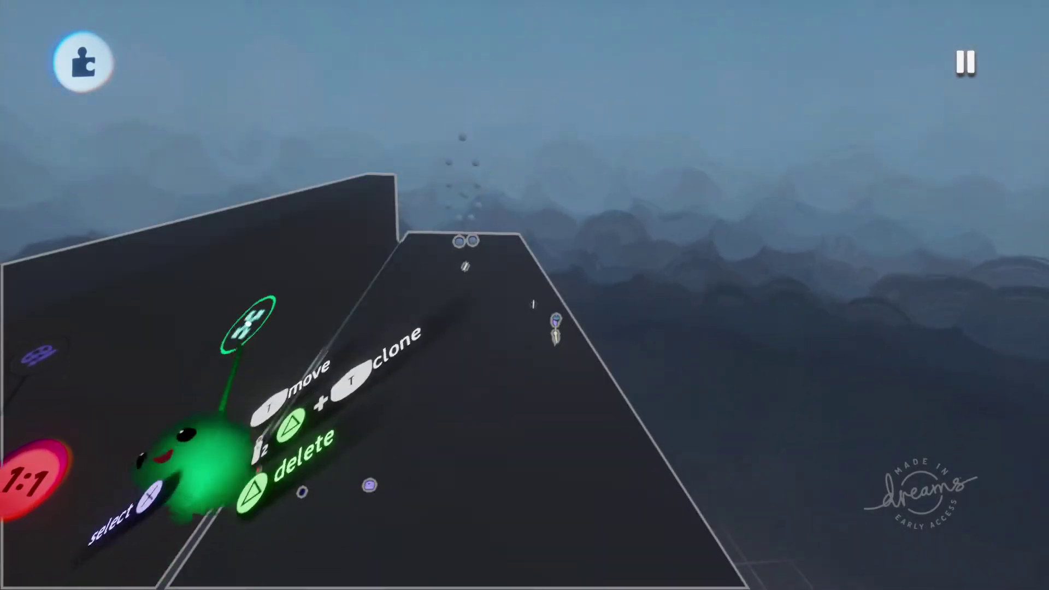
{"action": "key", "text": "Escape"}
{"action": "left_click", "coordinate": [293, 410]}
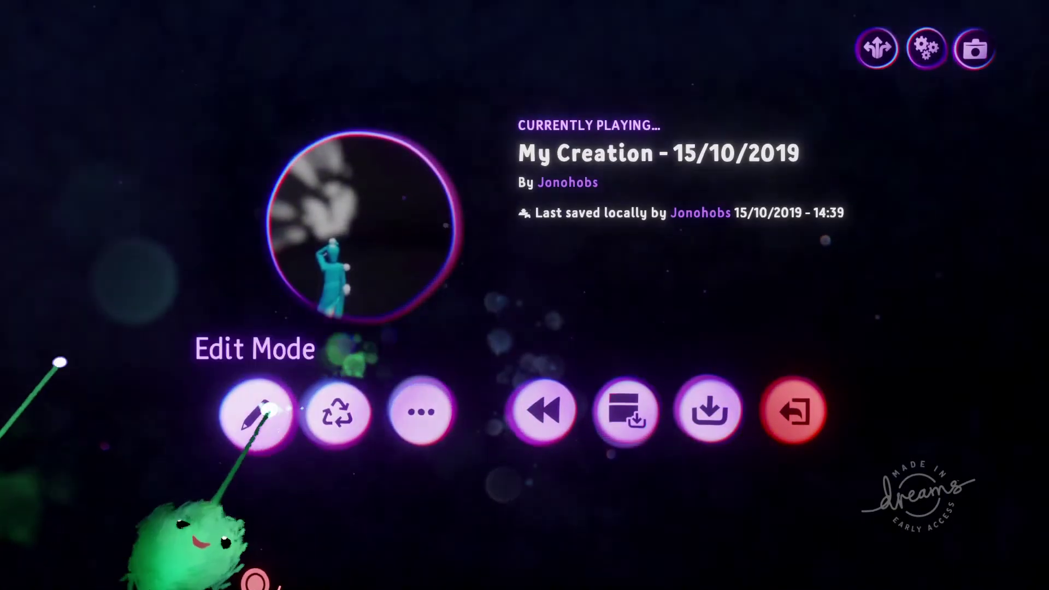
{"action": "left_click", "coordinate": [255, 413]}
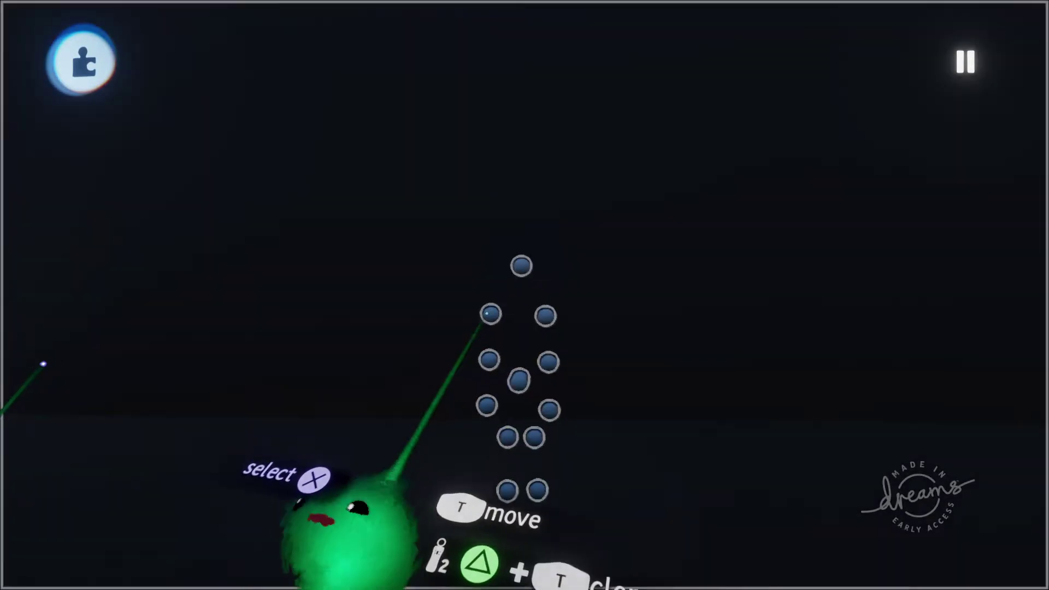
{"action": "left_click_drag", "start_coordinate": [437, 322], "coordinate": [610, 217]}
{"action": "middle_click_drag", "start_coordinate": [610, 217], "coordinate": [468, 232]}
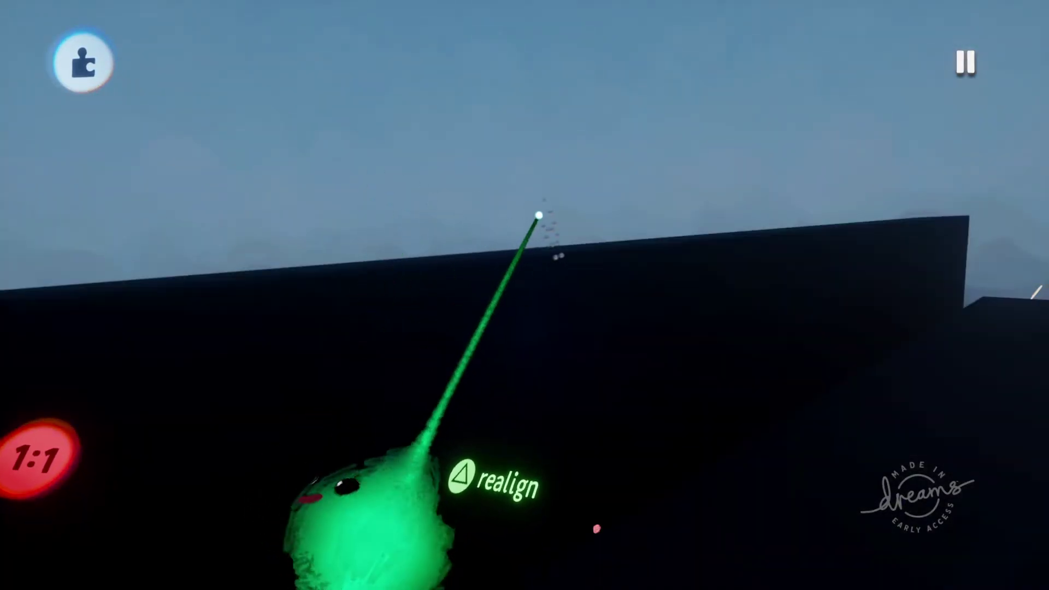
{"action": "middle_click_drag", "start_coordinate": [468, 233], "coordinate": [587, 246]}
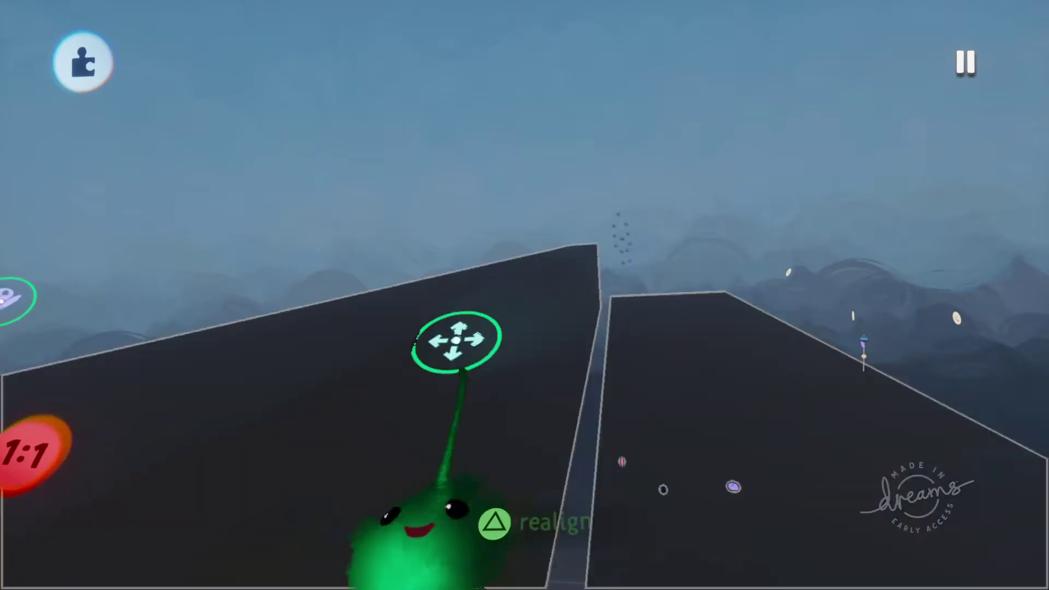
{"action": "key", "text": "Escape"}
{"action": "left_click", "coordinate": [296, 412]}
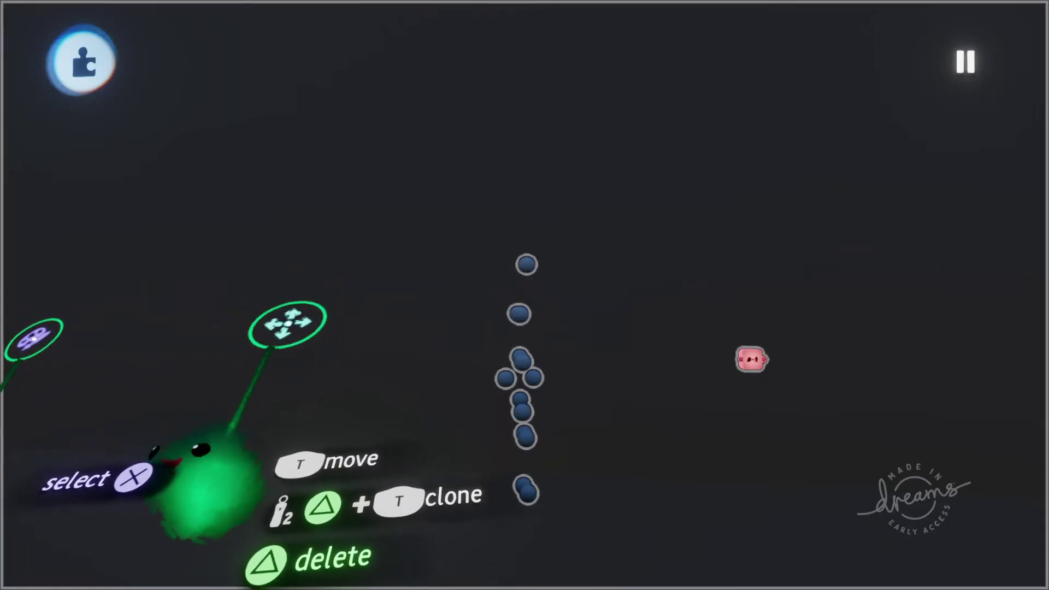
{"action": "key", "text": "Escape"}
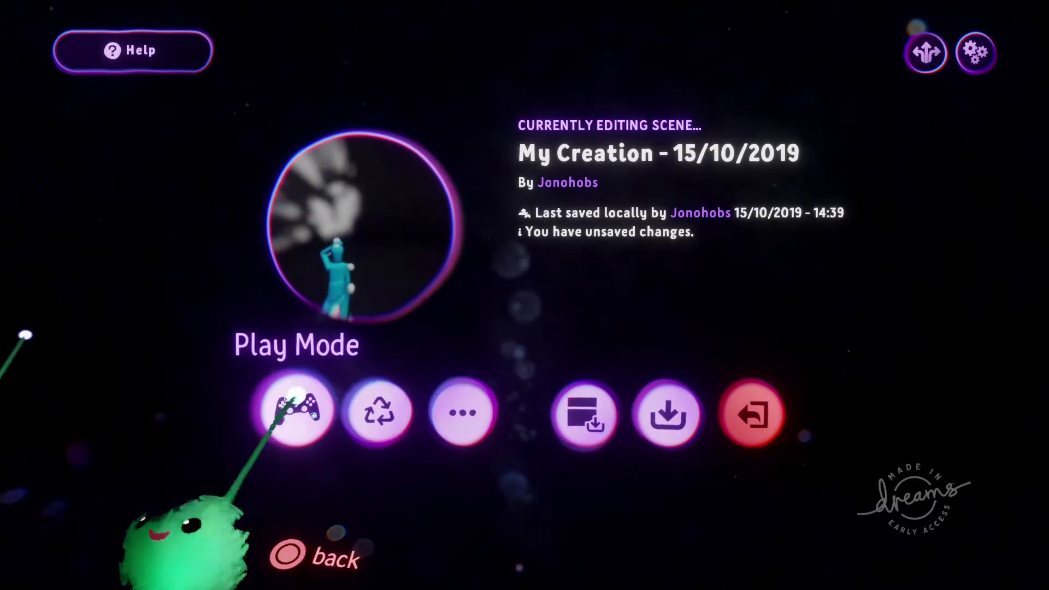
- Return to Edit Mode and bring up Sculpt Mode's shape tools beside the dark walls
{"action": "left_click", "coordinate": [297, 410]}
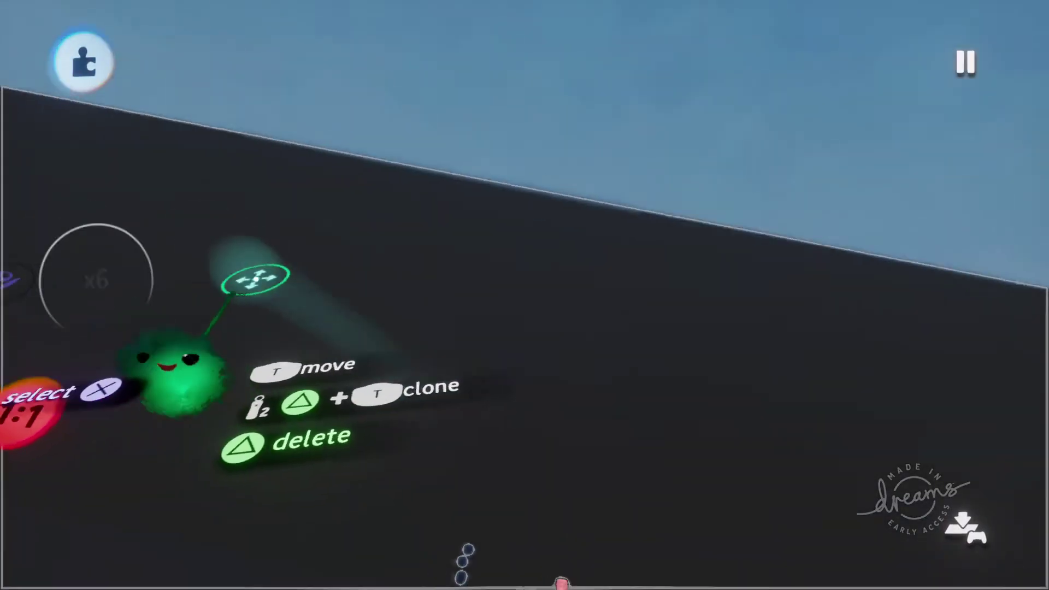
{"action": "key", "text": "s"}
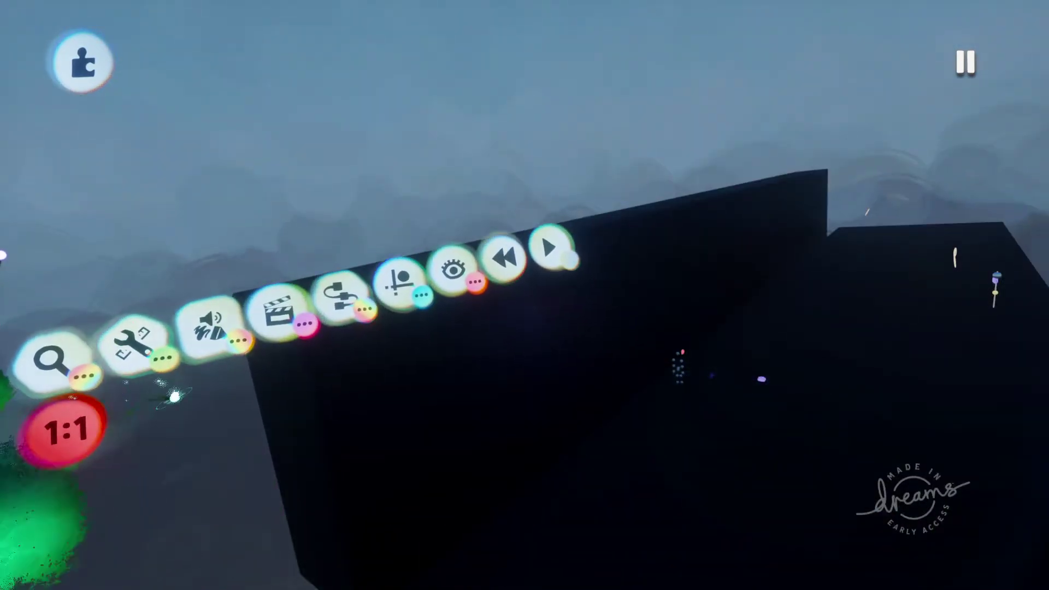
{"action": "key", "text": "s"}
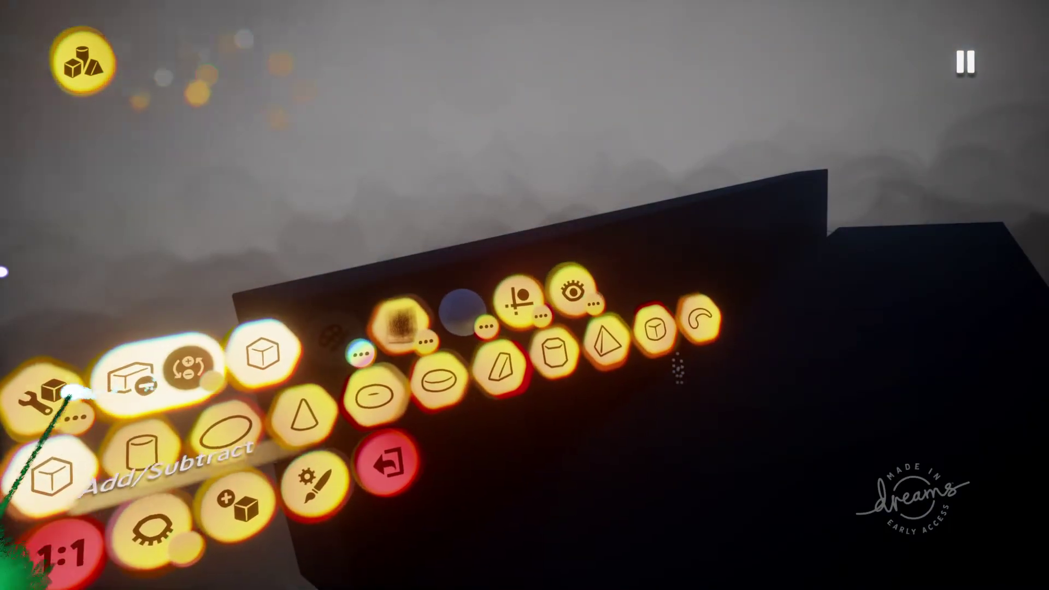
- Stretch the dark box upward into a tall wall with the Stretch tool
{"action": "left_click", "coordinate": [242, 361]}
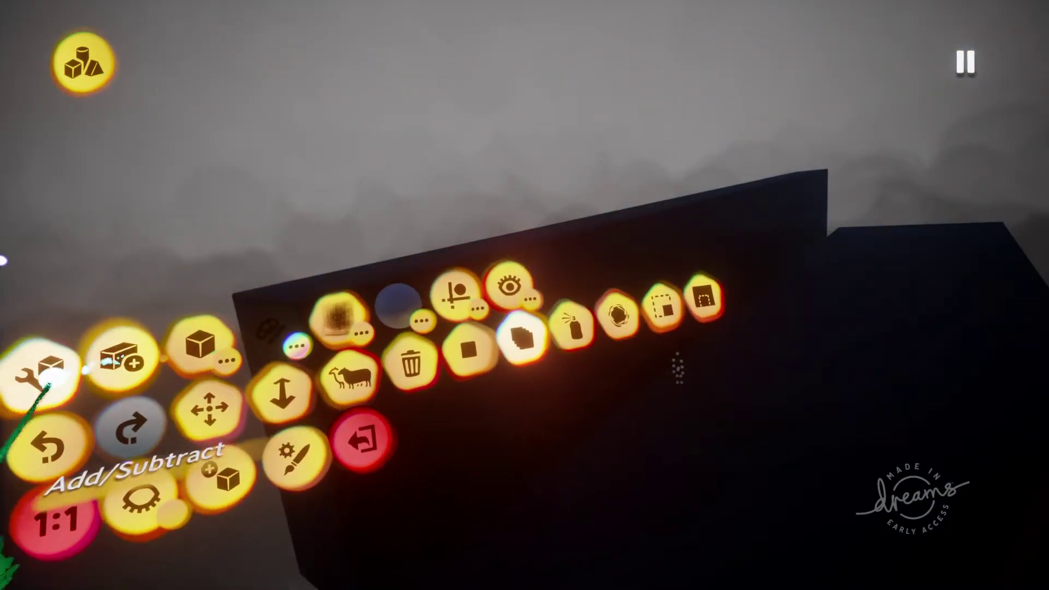
{"action": "left_click", "coordinate": [281, 392]}
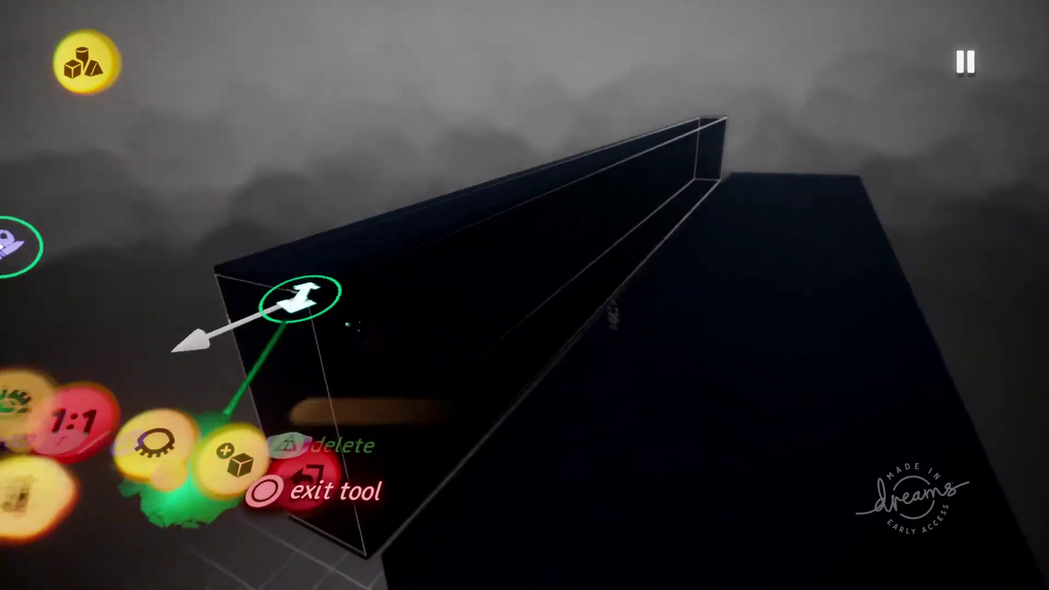
{"action": "left_click_drag", "start_coordinate": [250, 410], "coordinate": [344, 435]}
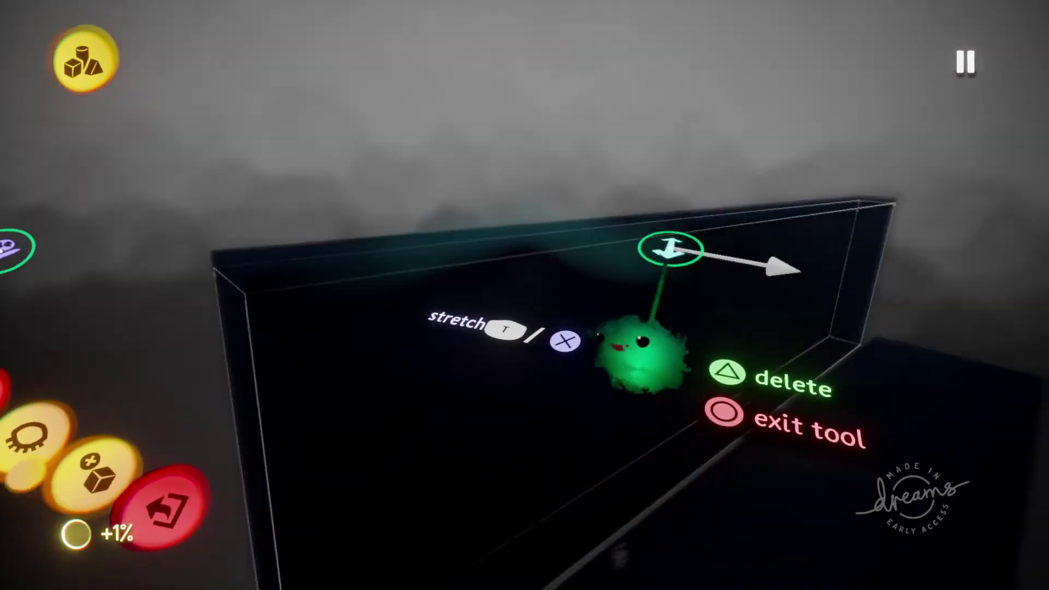
{"action": "mouse_move", "coordinate": [345, 434]}
{"action": "left_mouse_down"}
{"action": "mouse_move", "coordinate": [455, 369]}
{"action": "mouse_move", "coordinate": [345, 361]}
{"action": "mouse_move", "coordinate": [451, 431]}
{"action": "mouse_move", "coordinate": [402, 525]}
{"action": "left_mouse_up"}
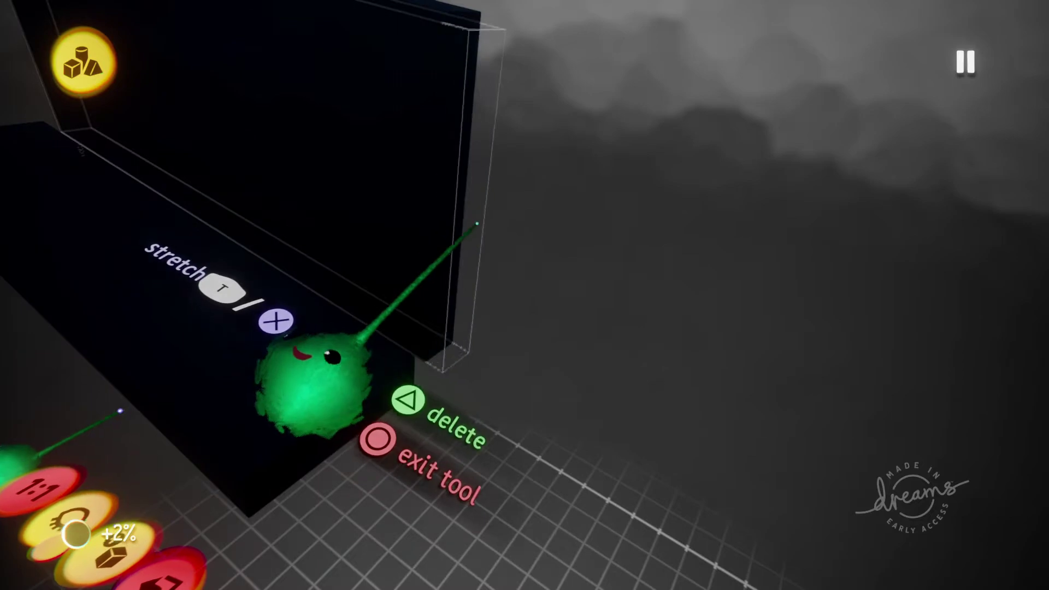
- Lengthen the walls to the left and far right, then leave sculpt mode
{"action": "left_click_drag", "start_coordinate": [403, 525], "coordinate": [189, 566]}
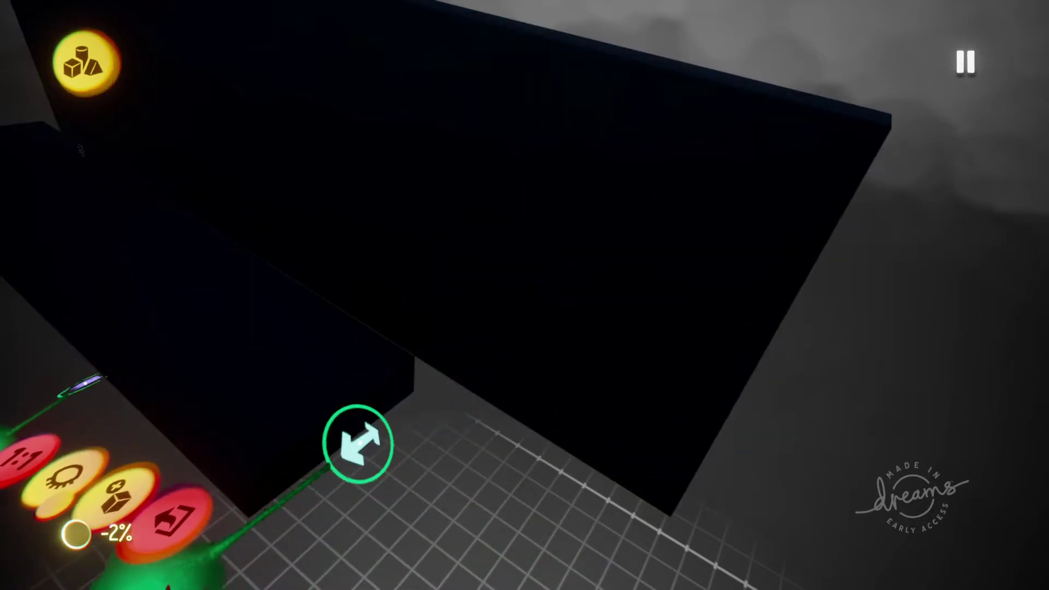
{"action": "left_click_drag", "start_coordinate": [87, 382], "coordinate": [88, 380]}
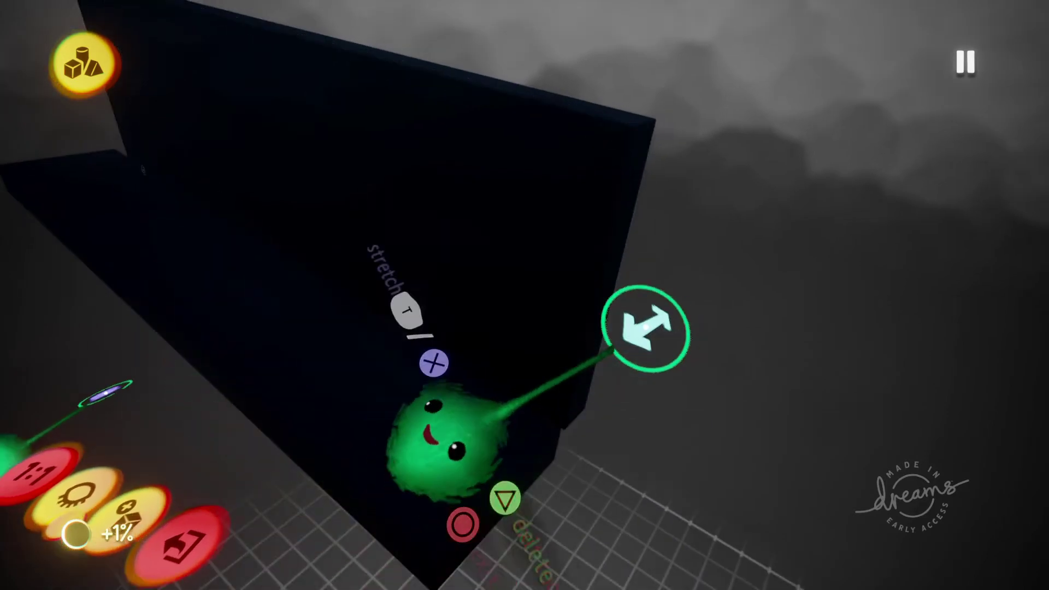
{"action": "left_click_drag", "start_coordinate": [435, 435], "coordinate": [1005, 522]}
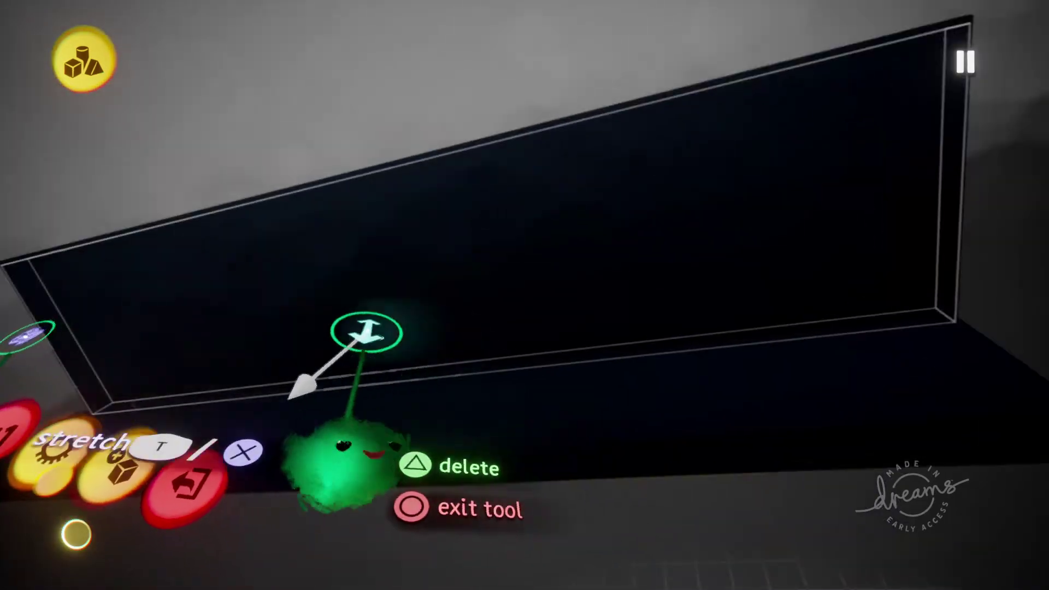
{"action": "key", "text": "Escape"}
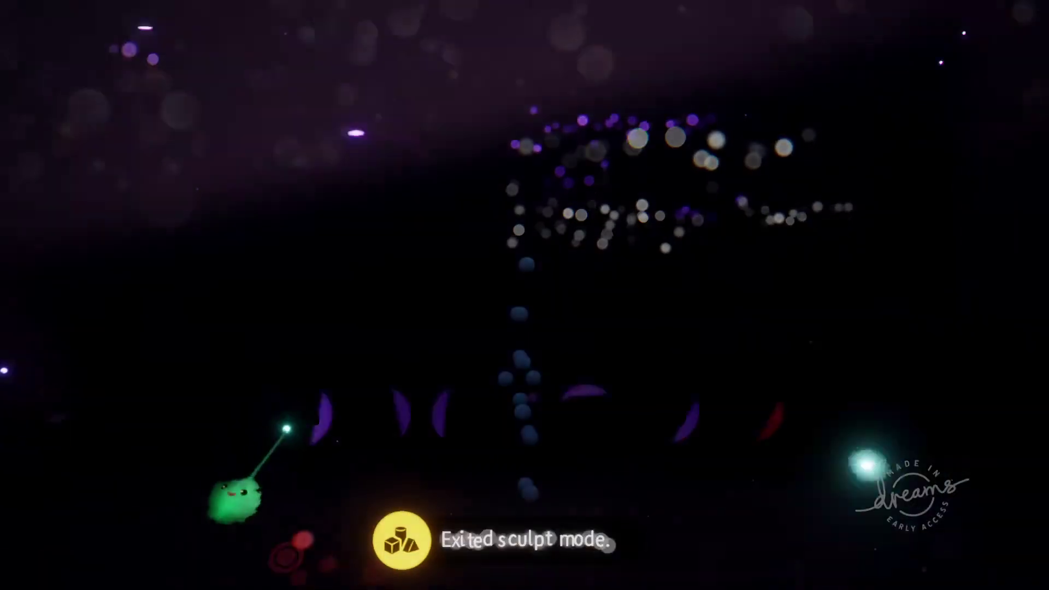